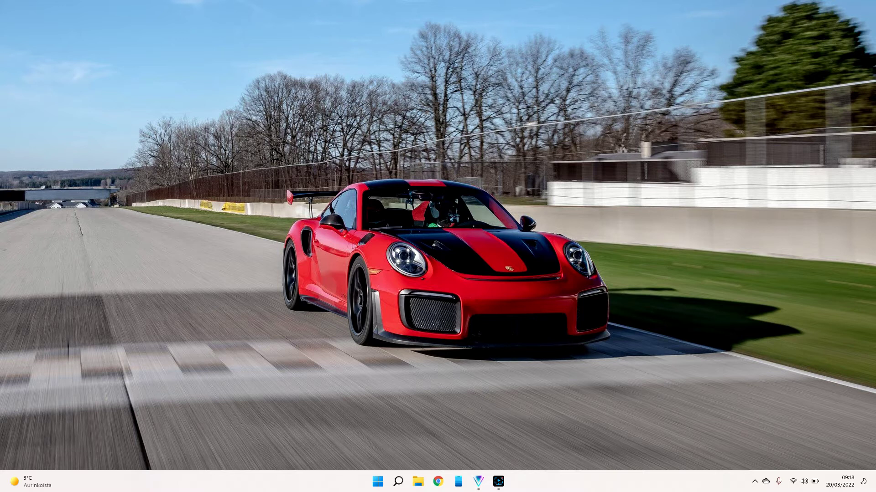
Step: Force-quit Corel VideoStudio 2022 with End task in Task Manager, then close Task Manager
key("ctrl+shift+Escape")
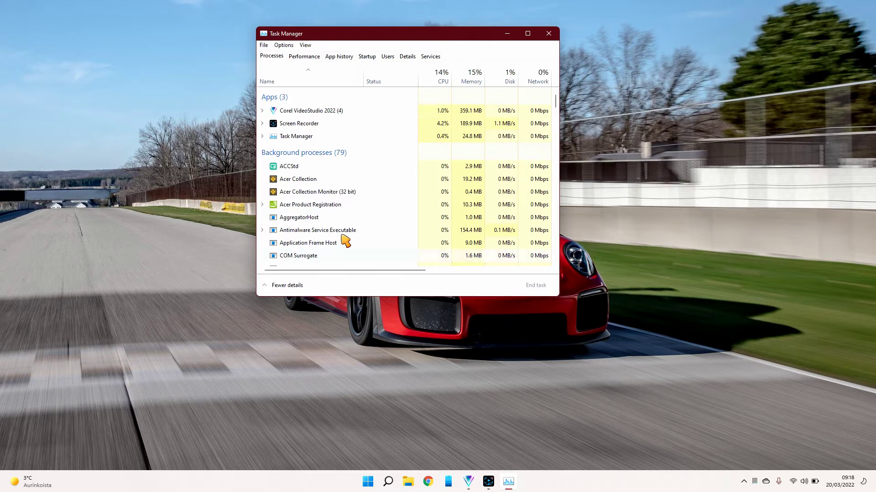
right_click(338, 112)
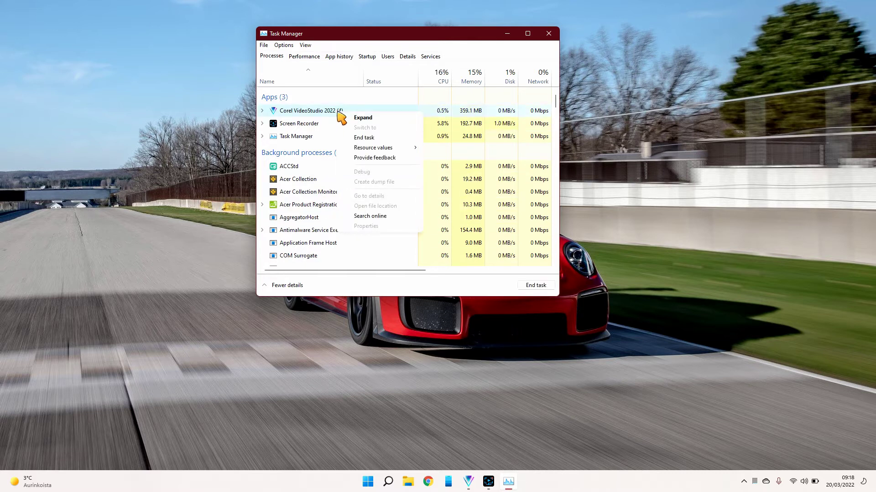
left_click(369, 139)
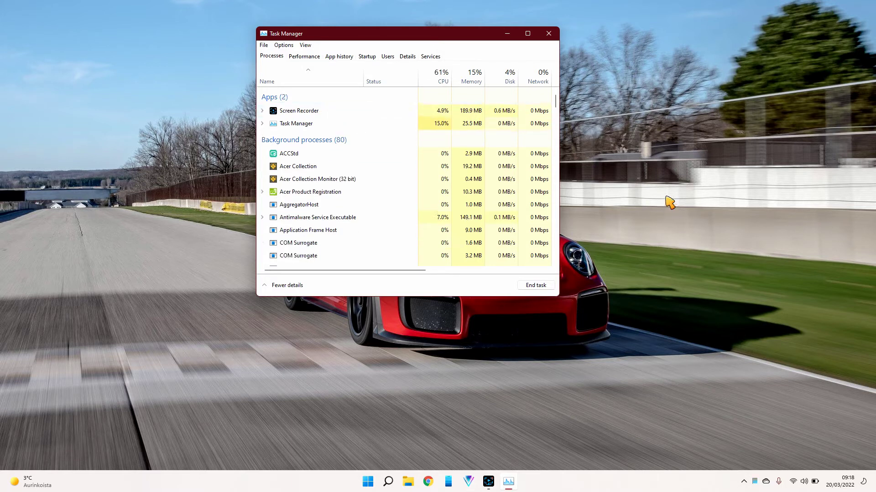
left_click(548, 33)
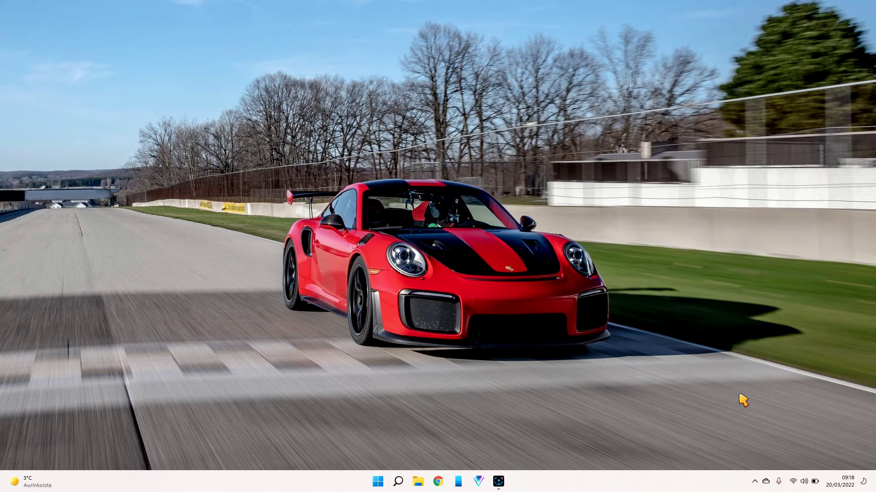
Step: Turn Real-time protection off under Virus & threat protection settings in Windows Security
left_click(754, 481)
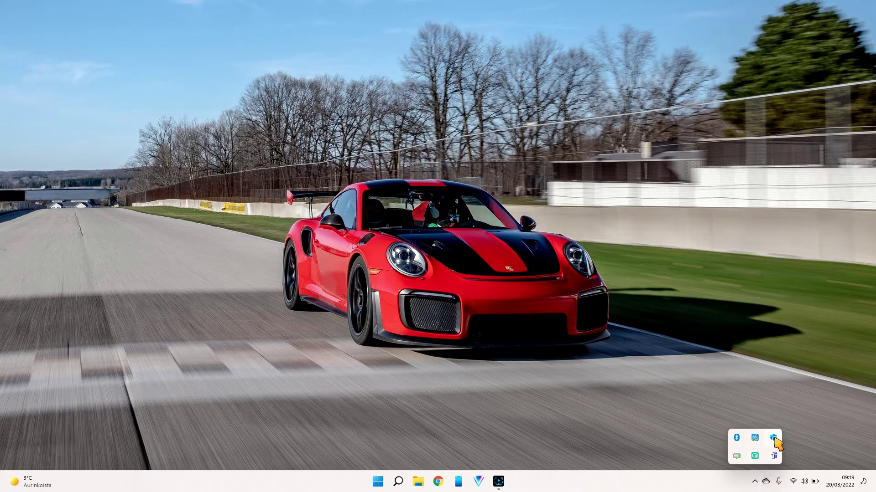
left_click(773, 438)
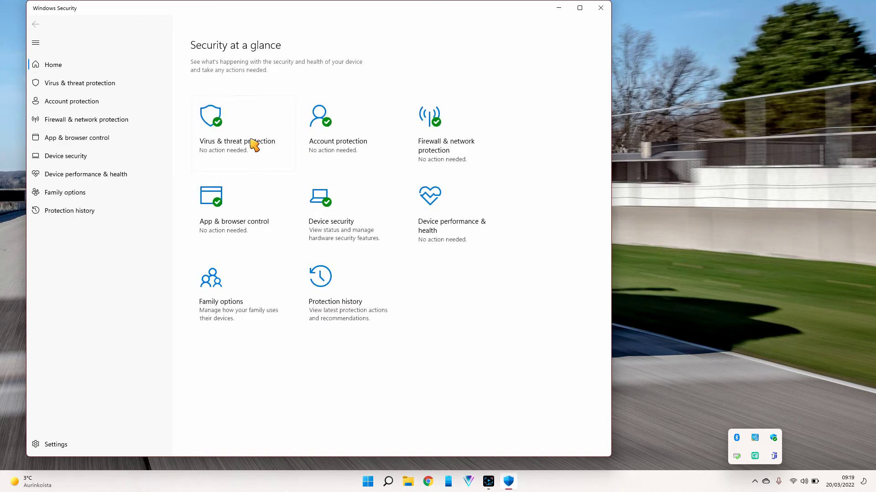
left_click(230, 133)
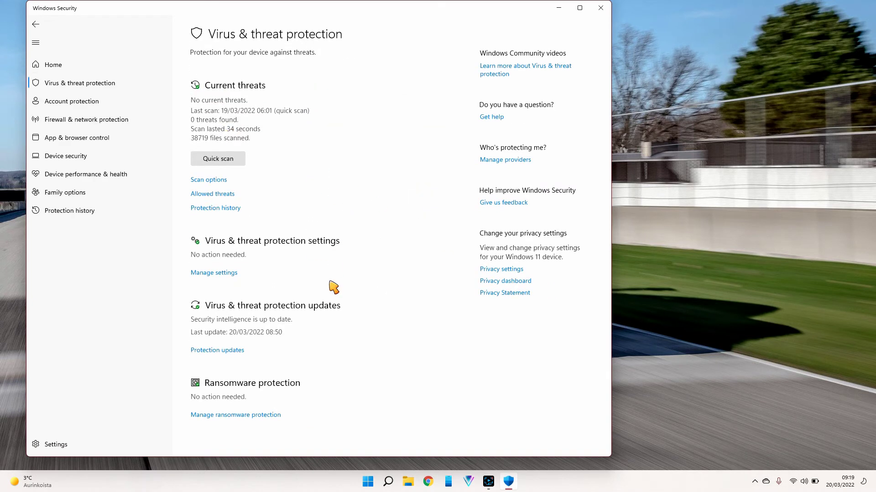
left_click(230, 273)
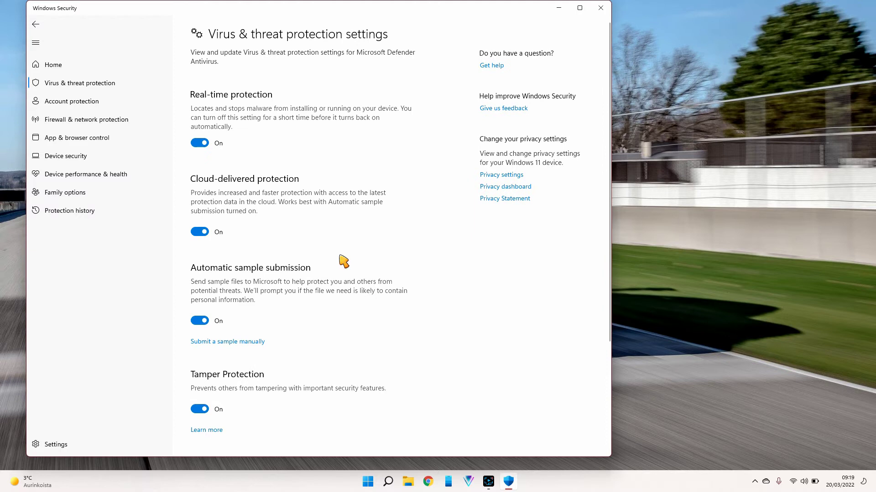
left_click(200, 144)
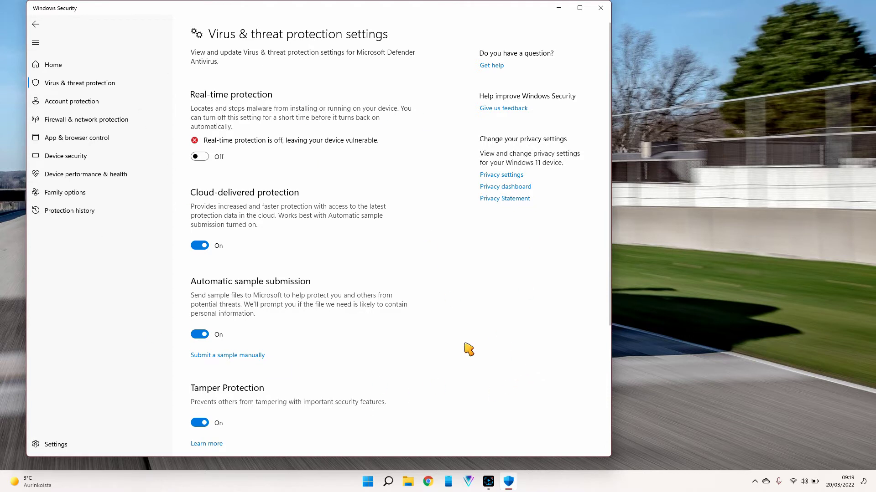
left_click(368, 483)
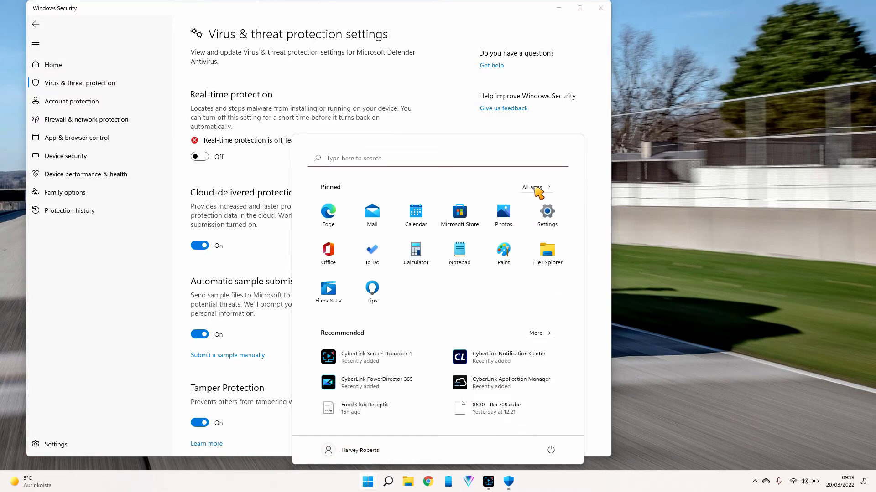
Step: Launch Corel VideoStudio 2022 from All apps, confirm its Welcome screen appears, then close it
left_click(535, 188)
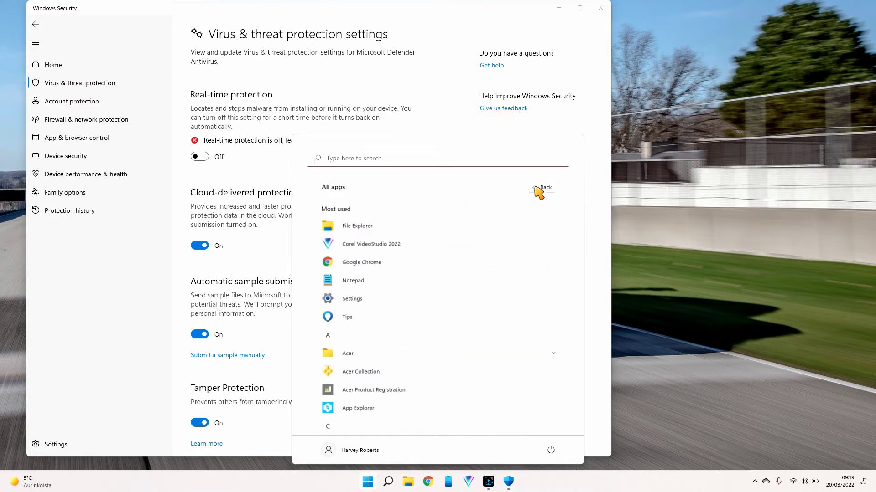
left_click(355, 247)
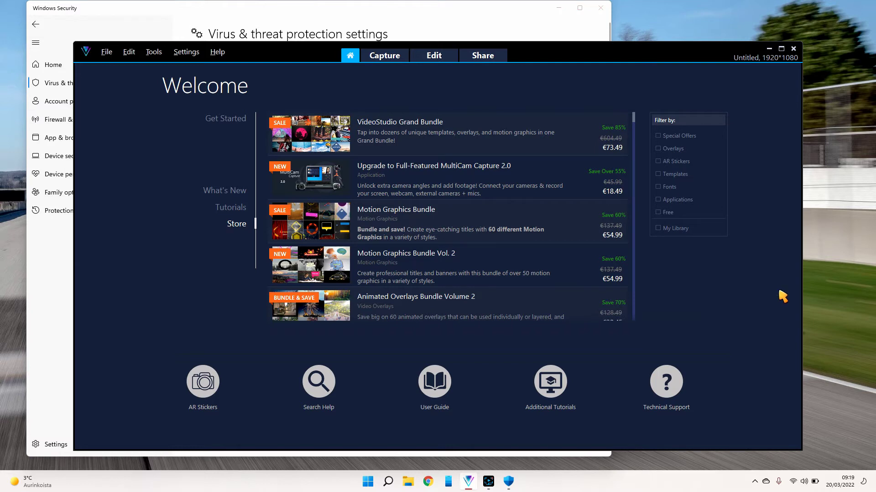
left_click(794, 49)
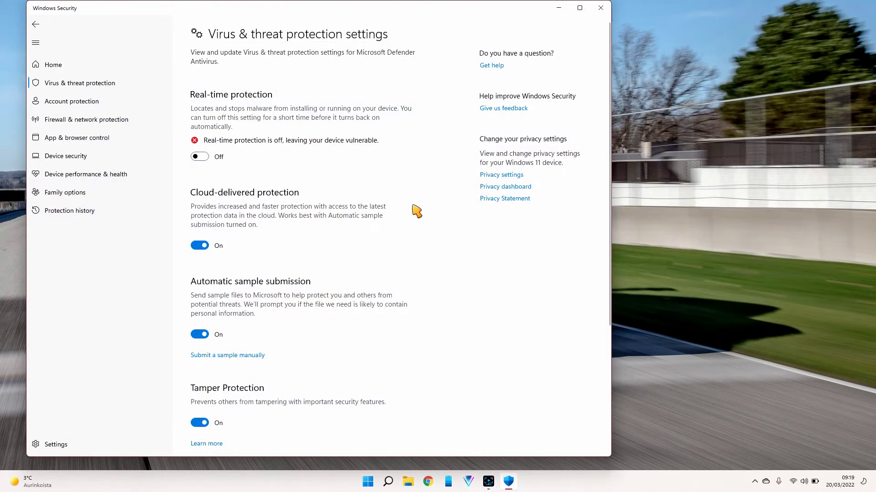
Step: Re-enable Real-time protection and bring up the file, folder, file type or process exclusion choices
left_click(203, 158)
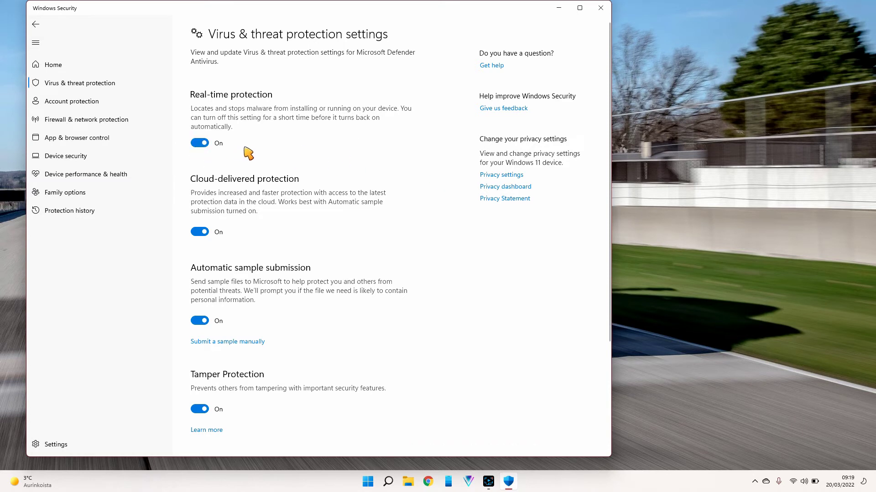
scroll(342, 161, "down", 2)
scroll(319, 164, "down", 1)
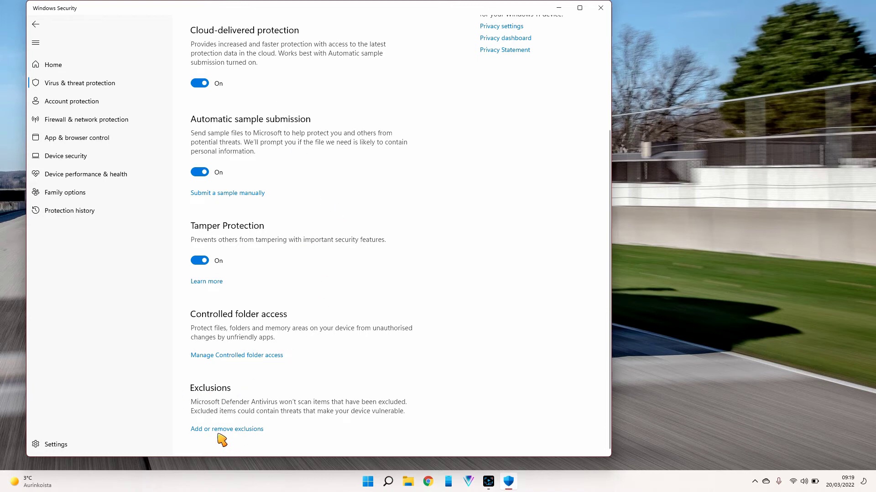
scroll(222, 438, "up", 2)
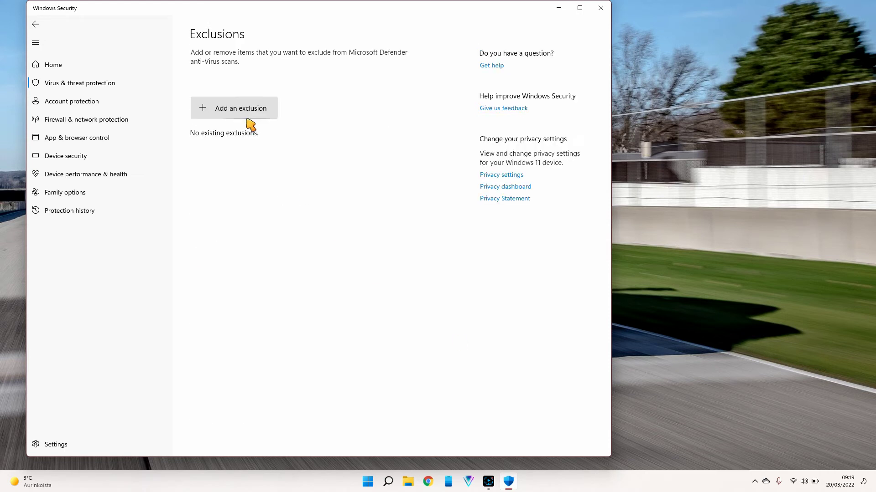
left_click(214, 111)
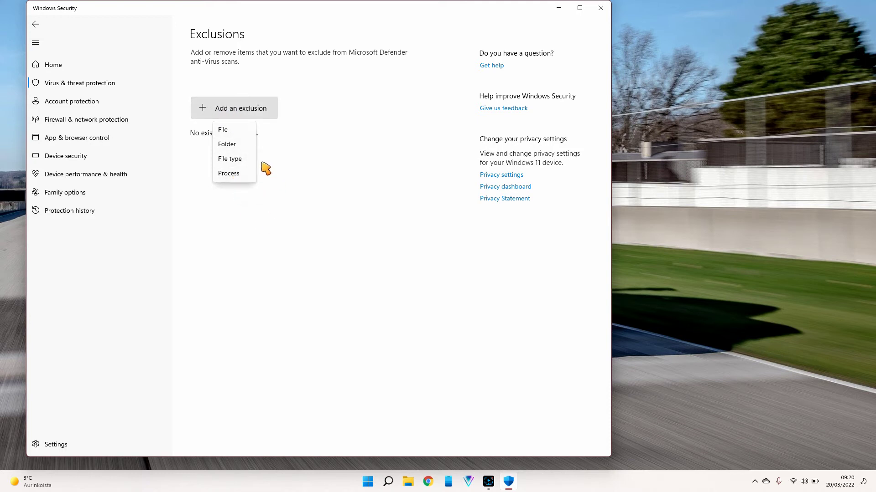
Step: Add C:\Program Files\Corel\Corel VideoStudio 2022 as a folder exclusion
left_click(237, 146)
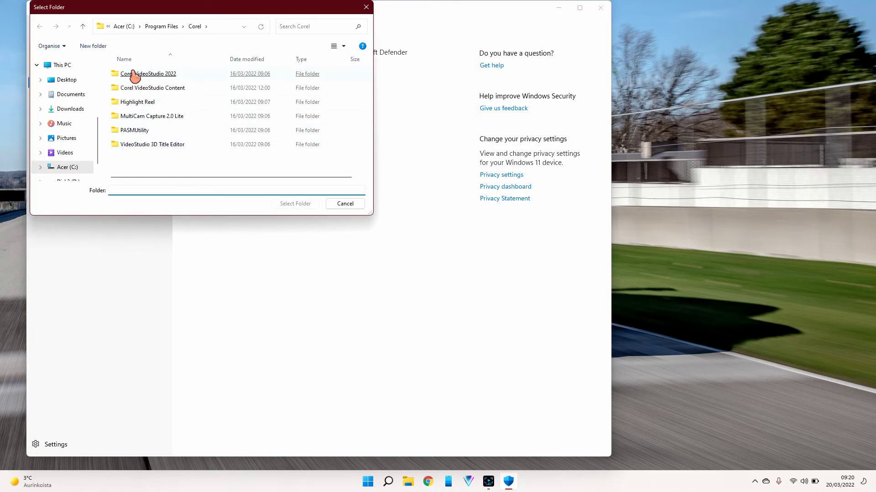
double_click(134, 74)
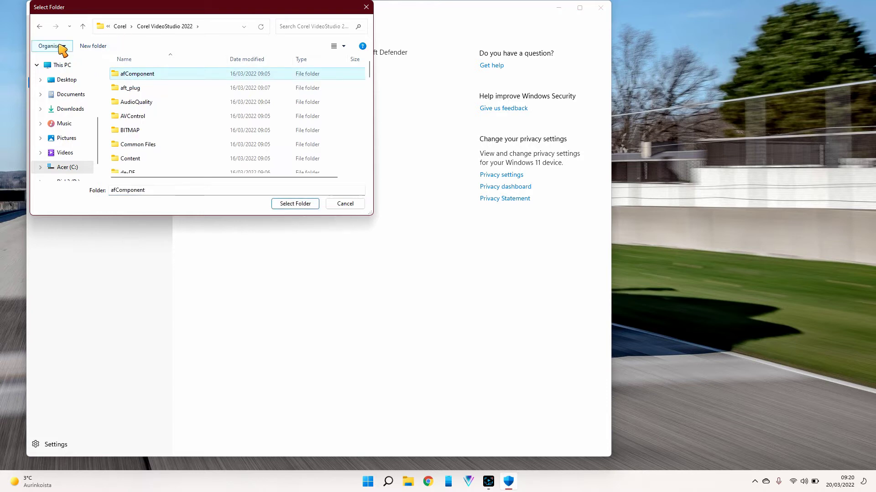
left_click(39, 26)
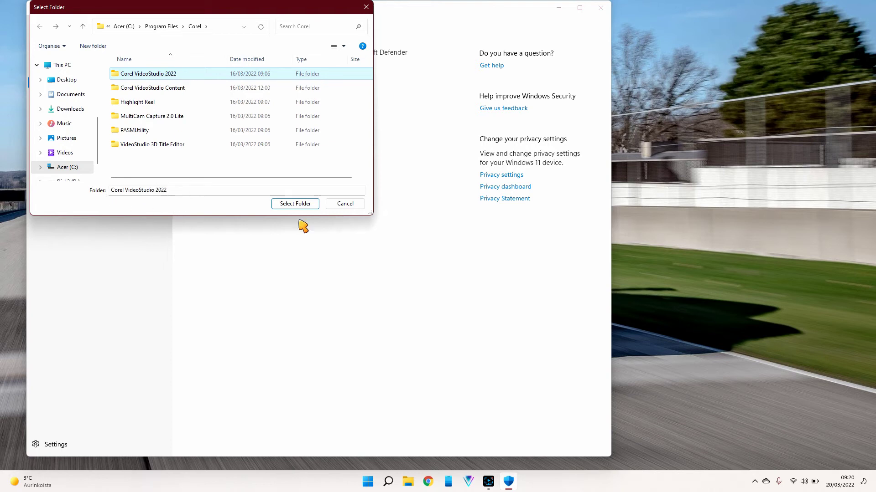
left_click(295, 204)
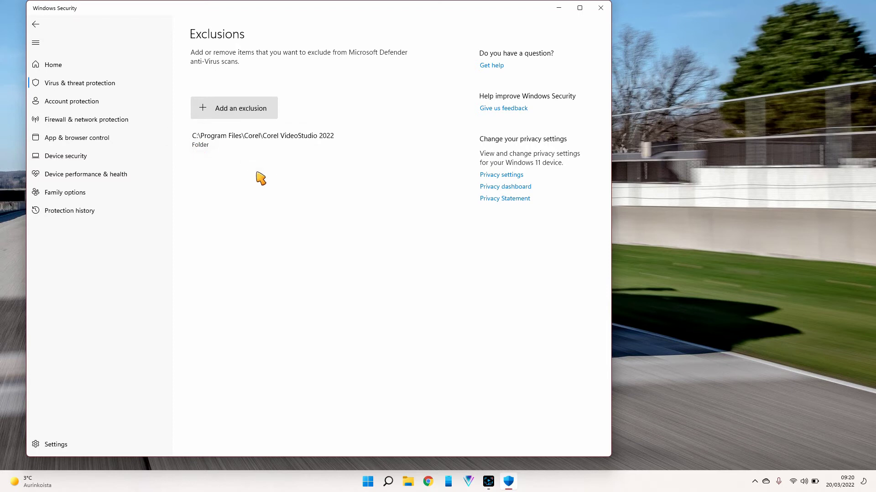
Step: Return to the virus protection settings and close Windows Security
left_click(36, 25)
scroll(288, 217, "up", 3)
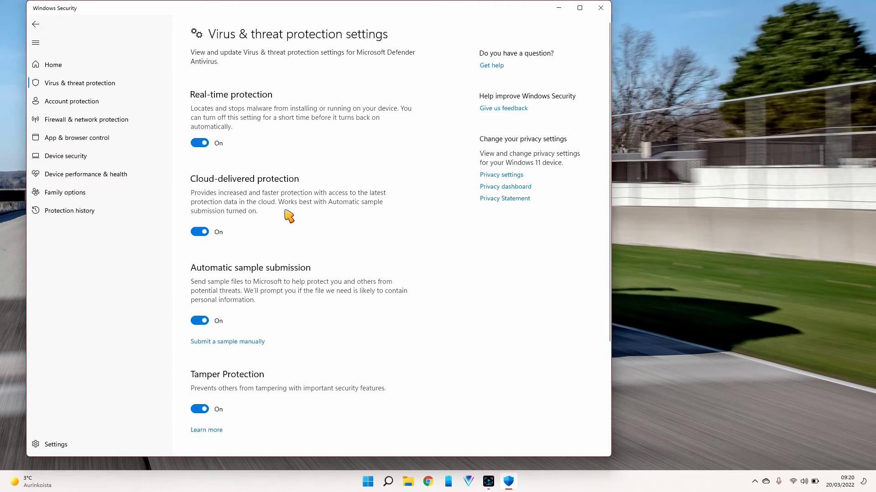
left_click(601, 8)
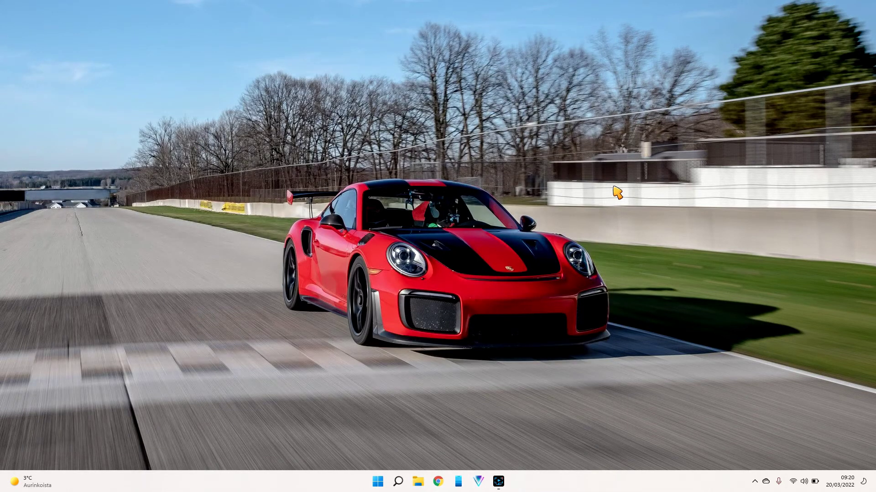
Step: Launch Corel VideoStudio 2022 from All apps, reach the Edit workspace, then close it
left_click(378, 482)
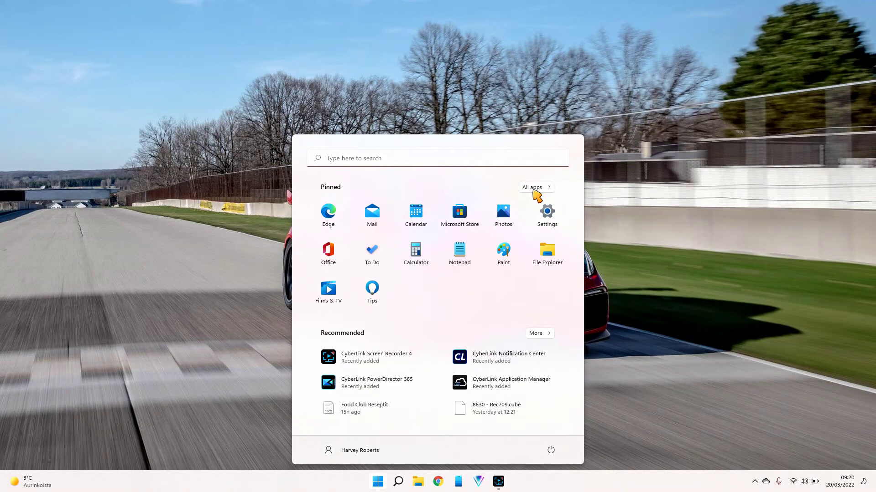
left_click(532, 187)
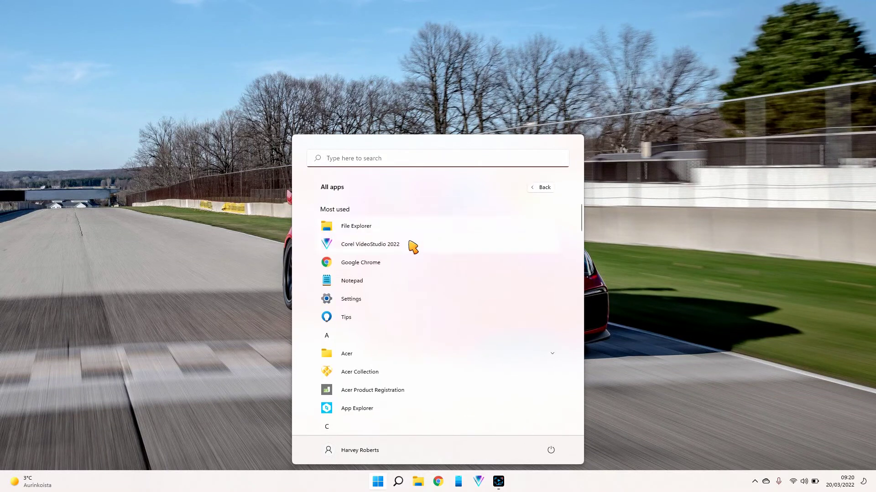
left_click(351, 245)
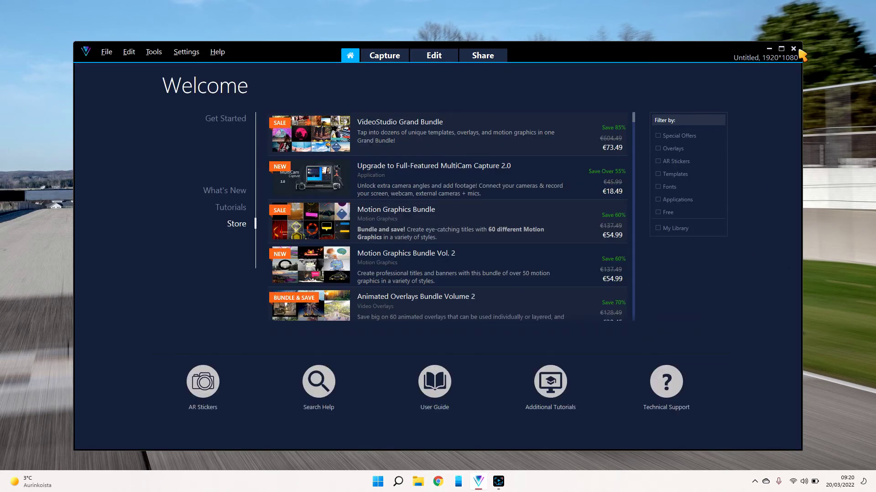
left_click(436, 57)
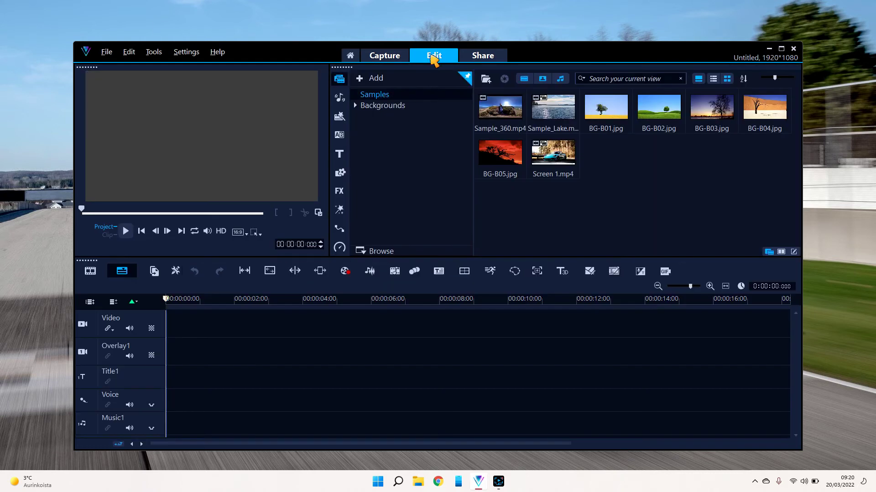
left_click(794, 49)
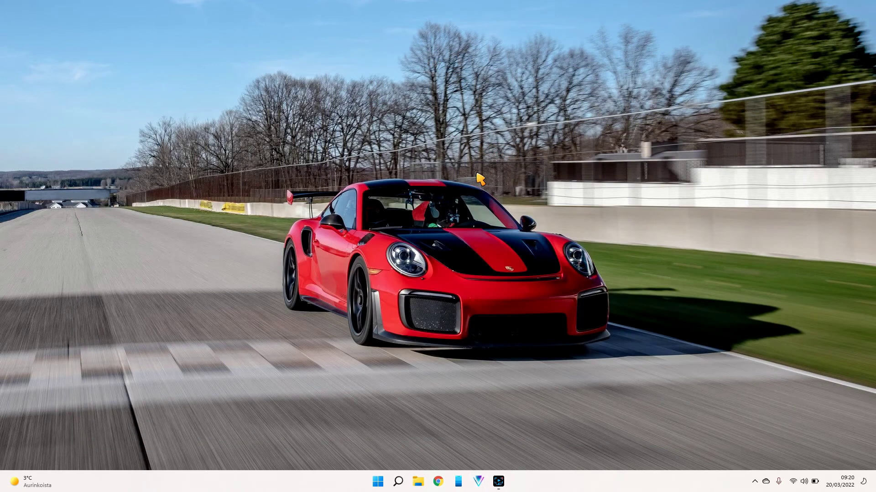
Step: Open Windows Security's Defender exclusions list under Virus & threat protection settings
left_click(755, 482)
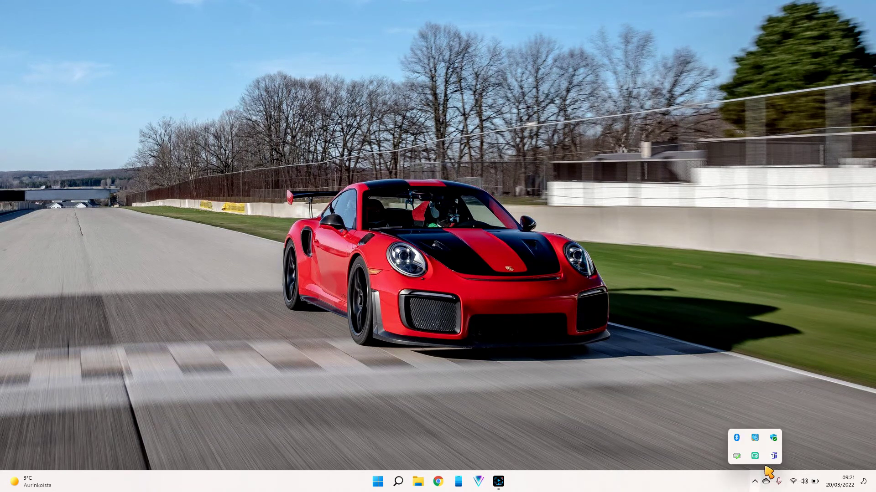
left_click(773, 441)
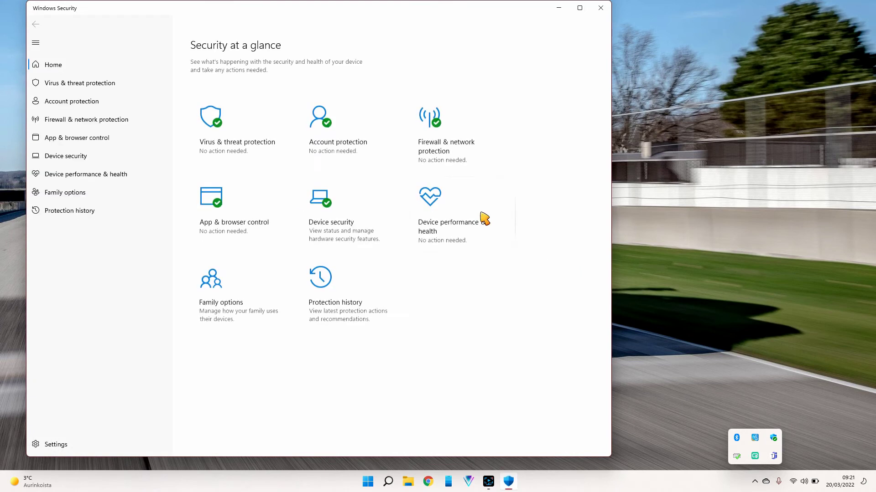
left_click(214, 130)
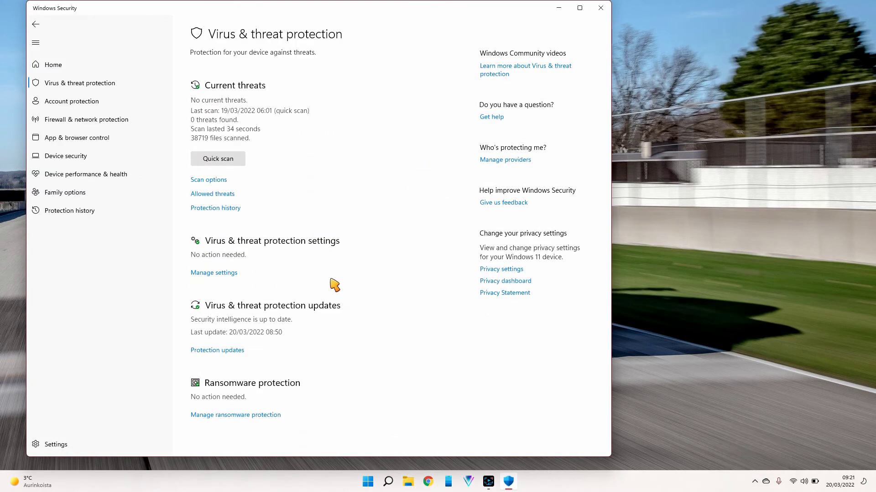
left_click(231, 276)
left_click(223, 274)
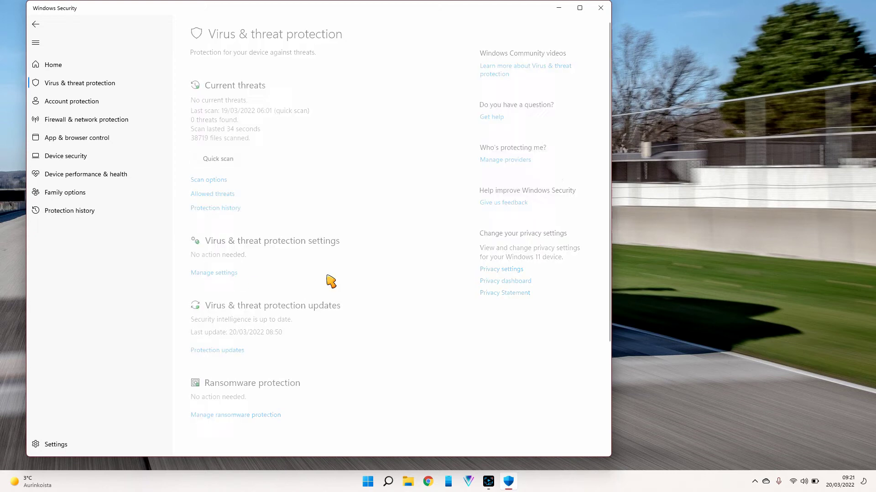
scroll(352, 257, "down", 3)
scroll(352, 257, "down", 2)
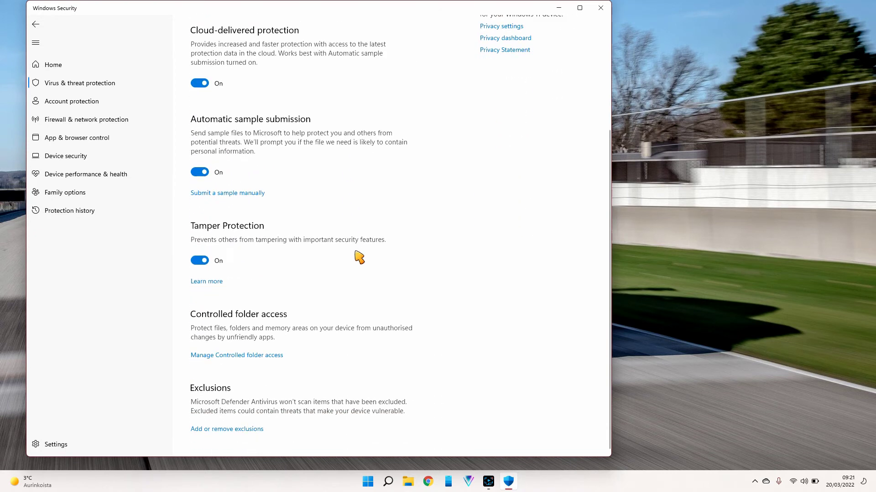
left_click(223, 430)
Step: Remove the Corel VideoStudio 2022 folder exclusion and close Windows Security
scroll(225, 435, "up", 2)
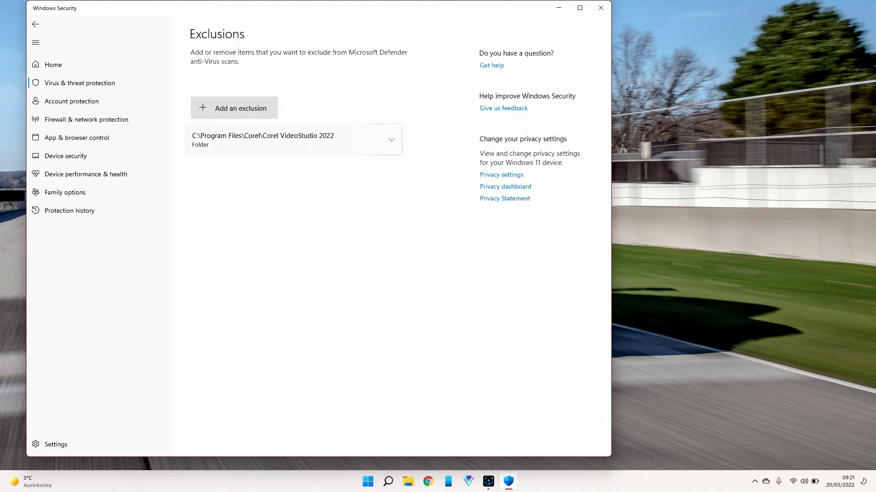
left_click(391, 139)
left_click(367, 163)
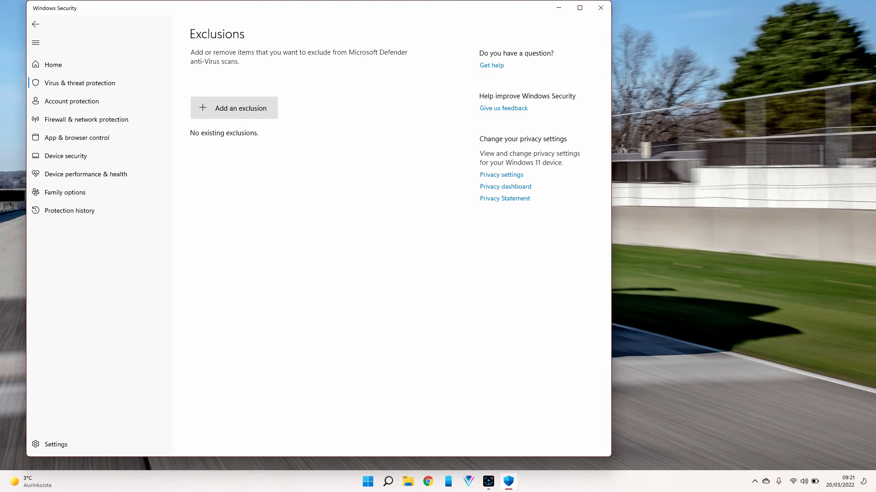
left_click(601, 8)
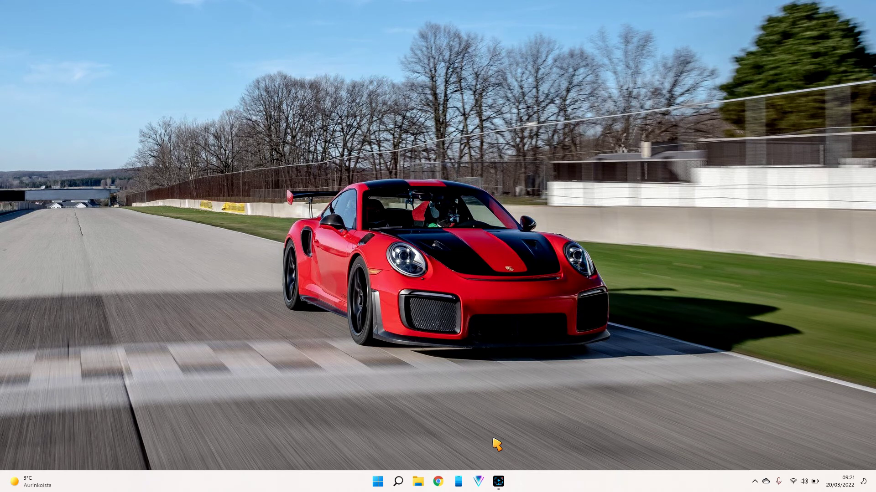
Step: Launch Corel VideoStudio 2022 from All apps and reach its Edit workspace with an empty timeline
left_click(378, 483)
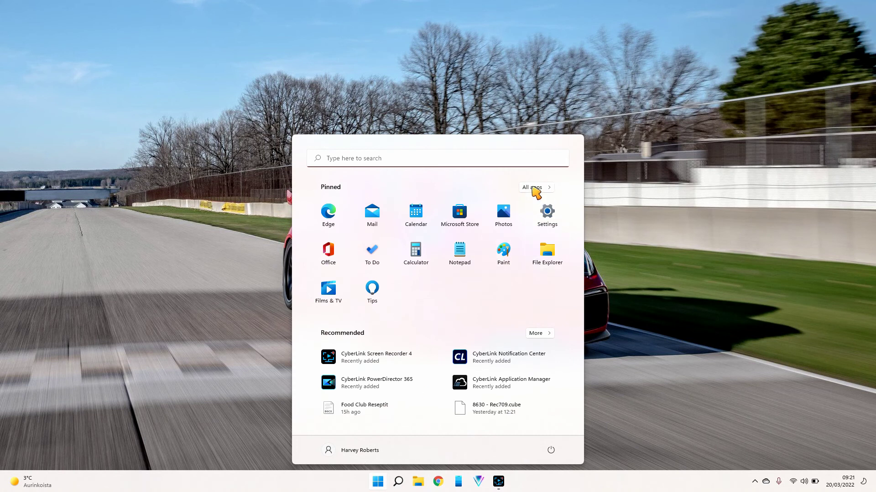
left_click(533, 188)
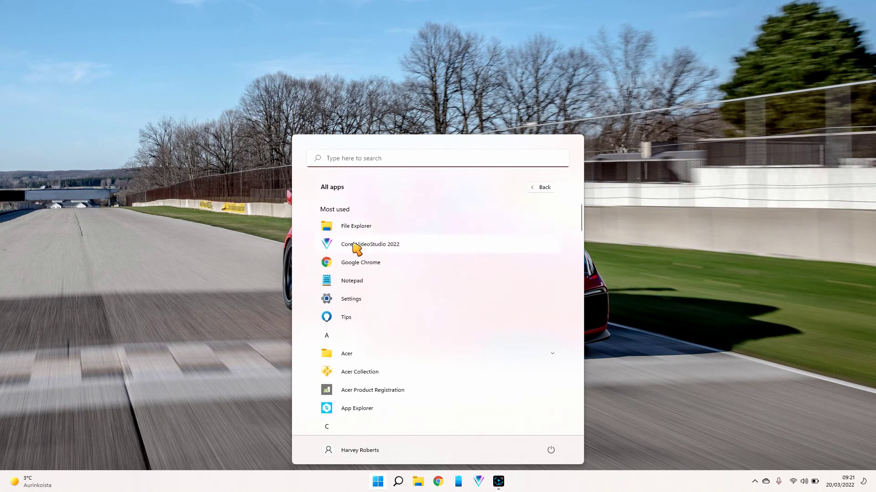
left_click(352, 245)
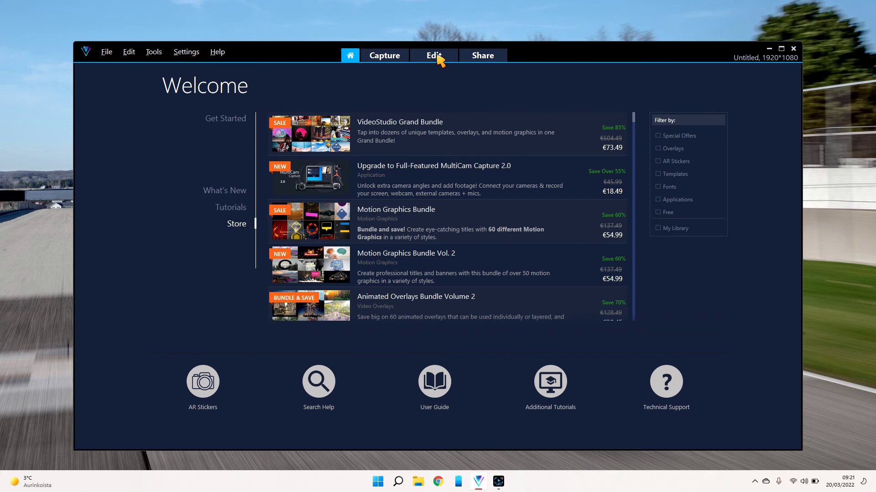
left_click(438, 55)
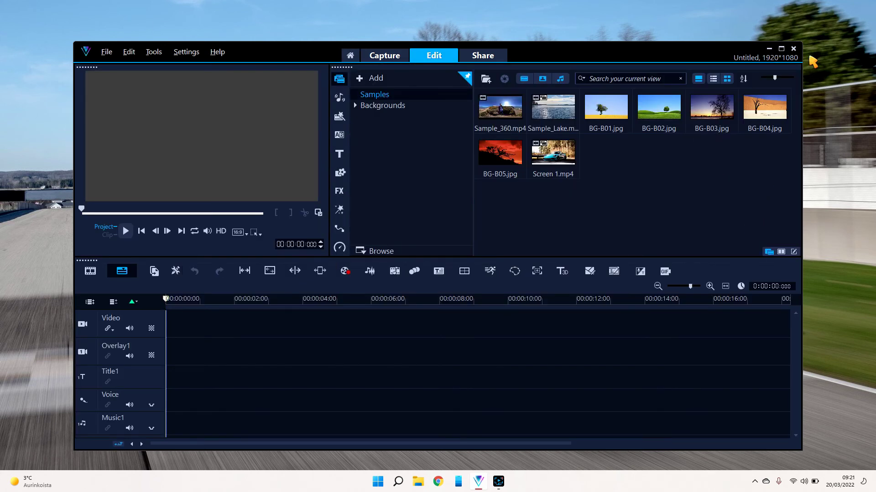